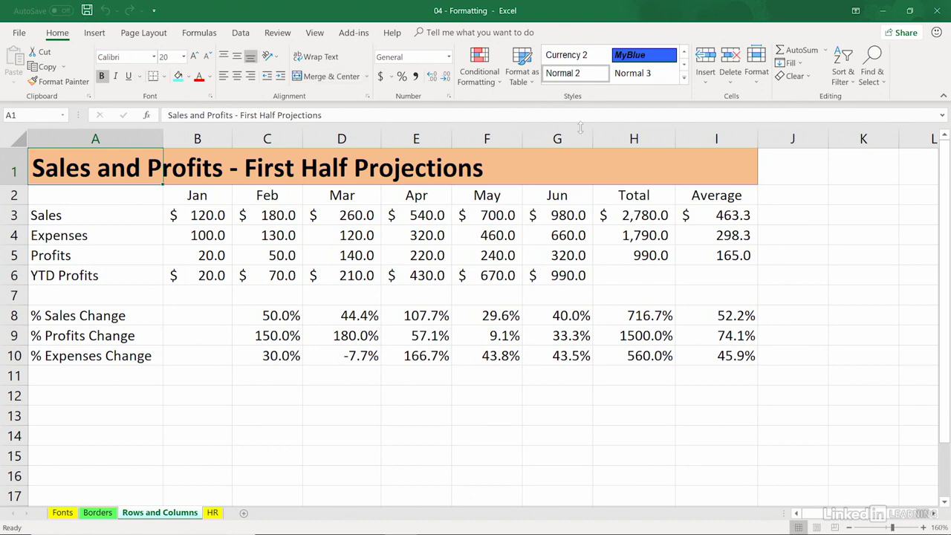
Step: Widen column D slightly so the Mar figures have more room
left_click(758, 80)
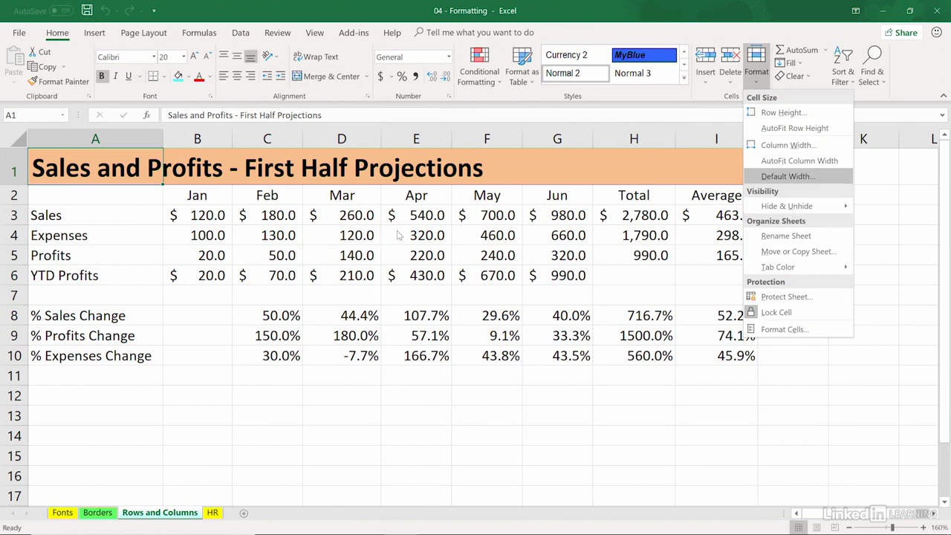
left_click(379, 136)
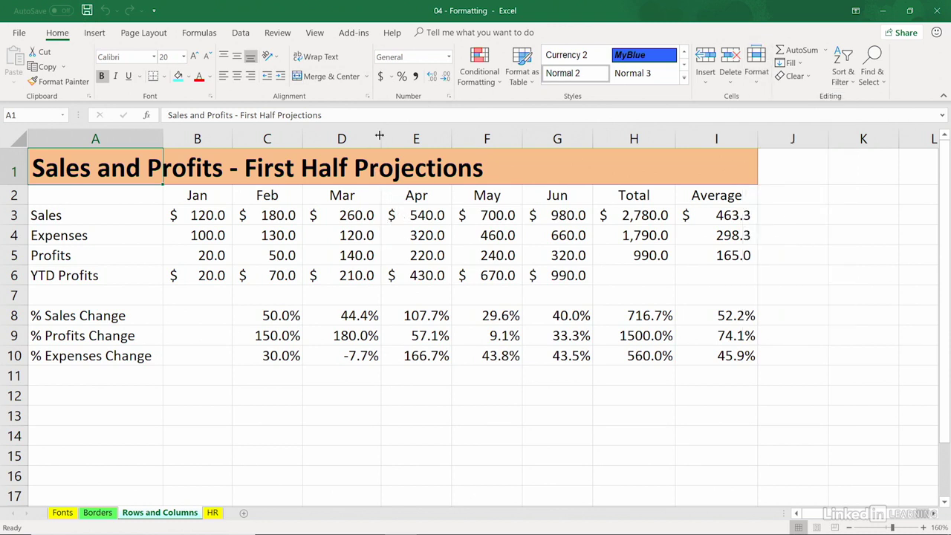
mouse_move(380, 135)
left_mouse_down()
mouse_move(396, 135)
mouse_move(383, 136)
left_mouse_up()
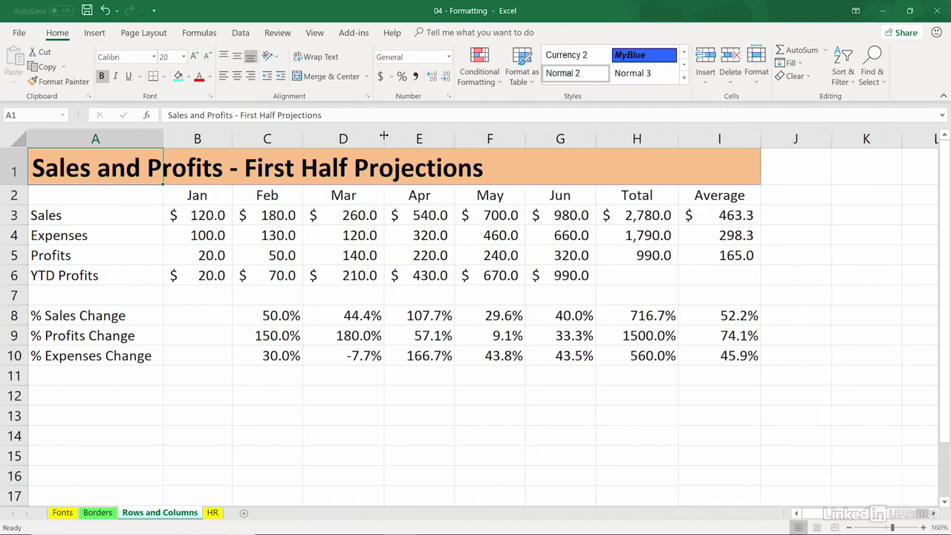
left_click(422, 233)
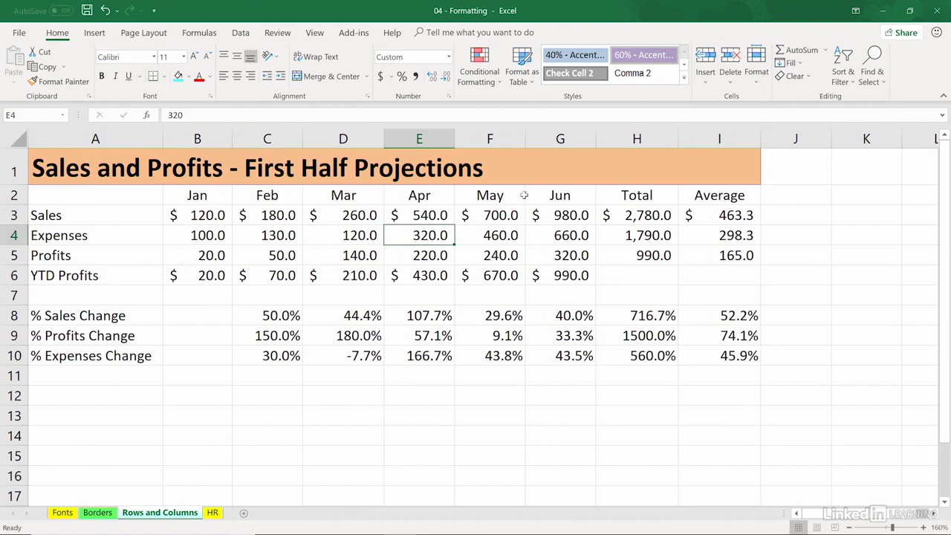
Step: Check the row 3 sales figures from C3 across to G3
left_click(277, 215)
left_click(328, 215)
left_click(401, 215)
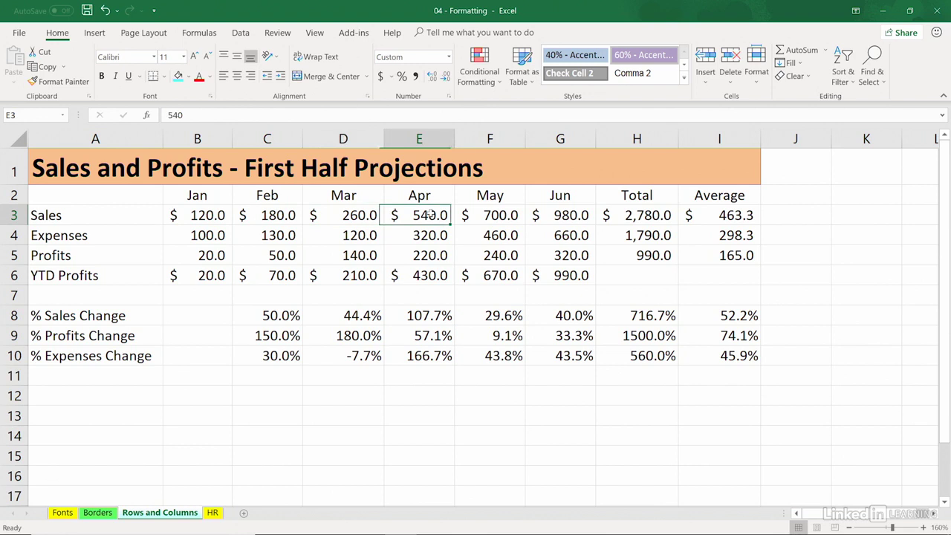
left_click(473, 214)
left_click(557, 214)
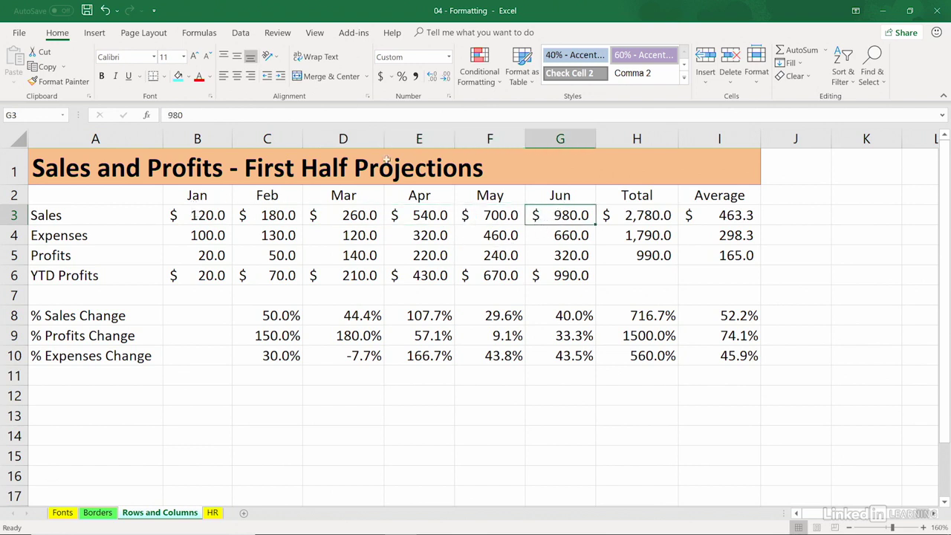
Step: Select columns B through G and AutoFit them to the Jan–Jun figures
left_click_drag(208, 139, 551, 138)
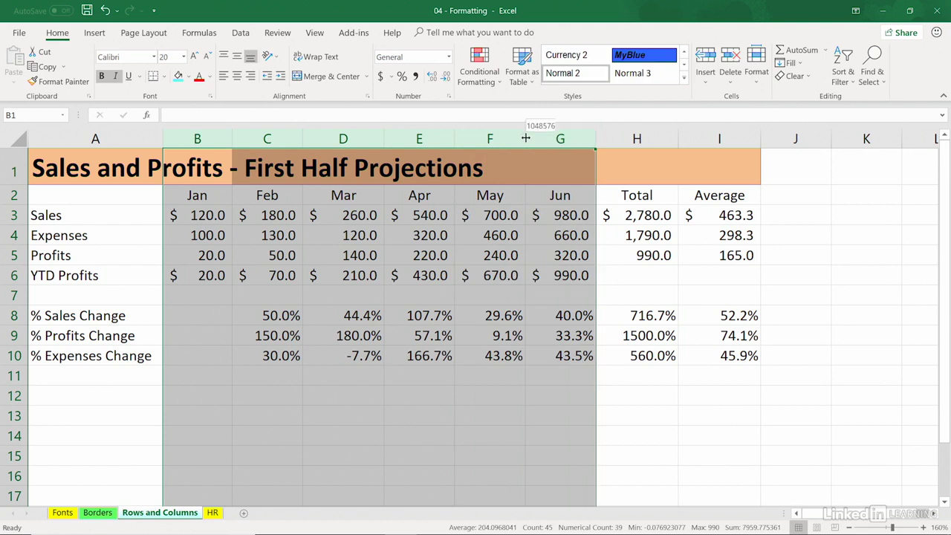
double_click(525, 138)
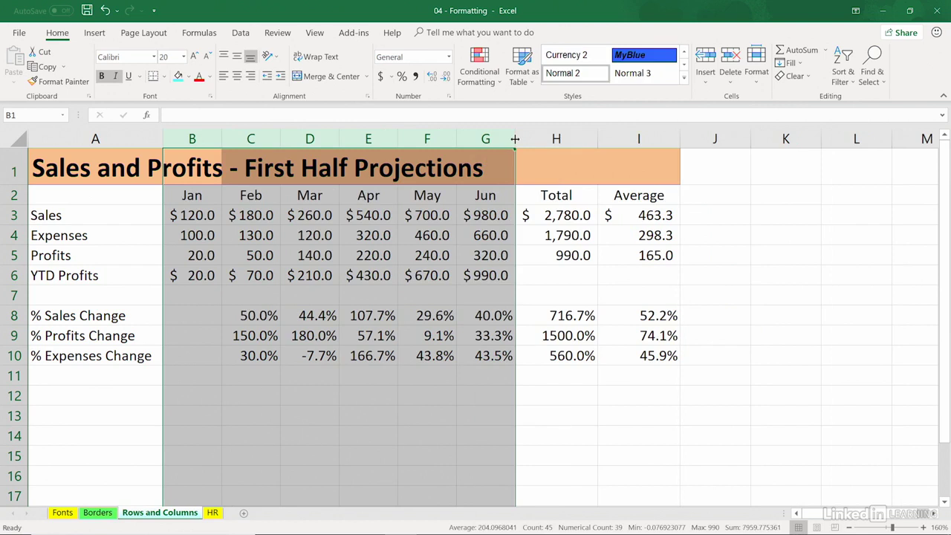
left_click(514, 138)
left_click(460, 254)
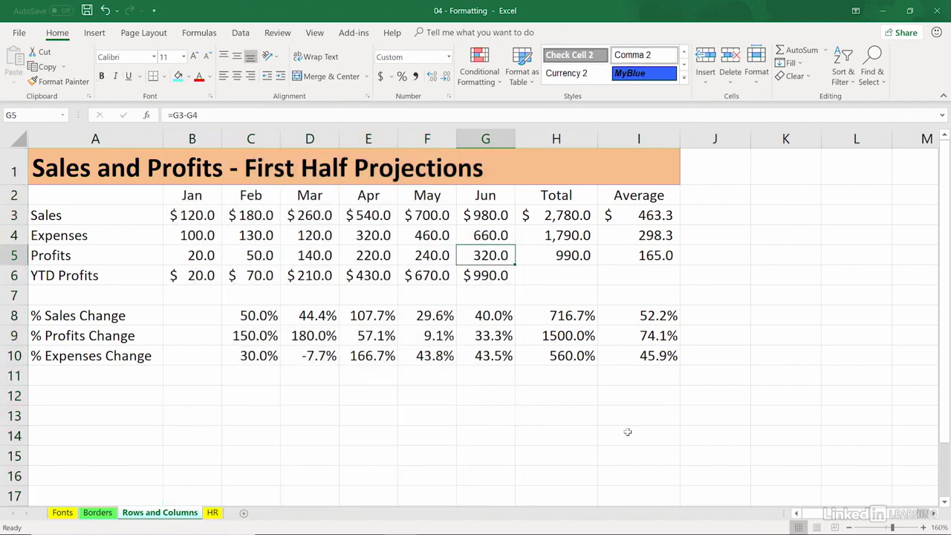
Step: AutoFit the Total column H, then narrow column G until its Jun values show ###
double_click(597, 136)
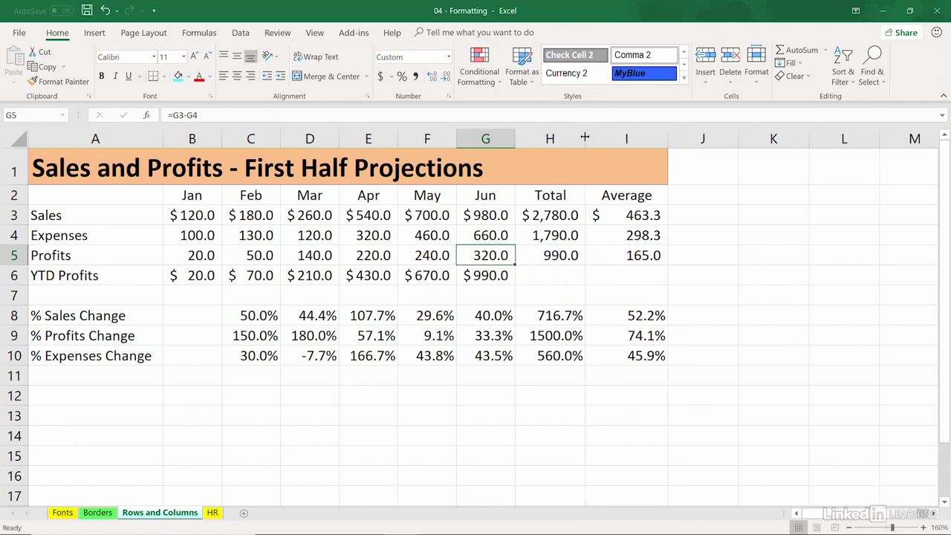
left_click_drag(585, 137, 585, 137)
left_click_drag(515, 139, 492, 139)
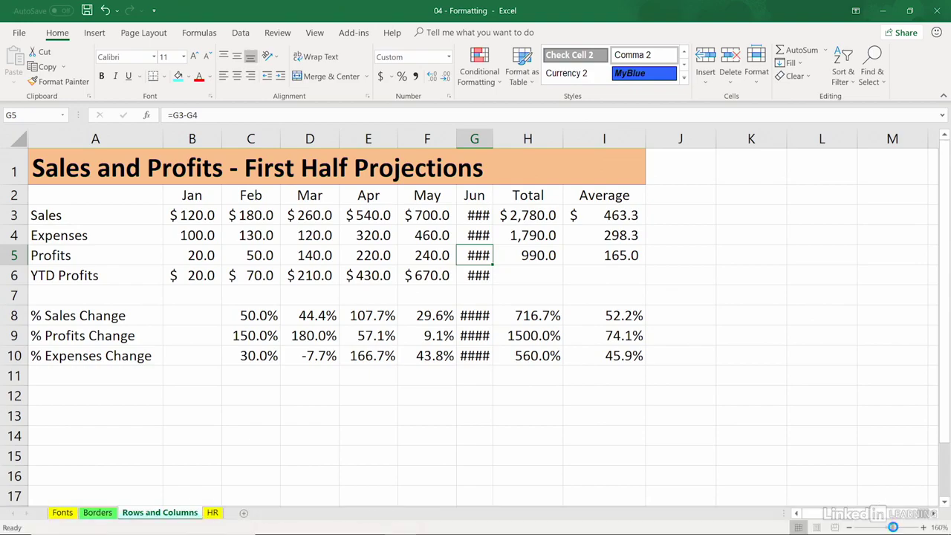
mouse_move(891, 528)
left_mouse_down()
mouse_move(906, 527)
mouse_move(880, 524)
mouse_move(891, 526)
left_mouse_up()
left_click(388, 251)
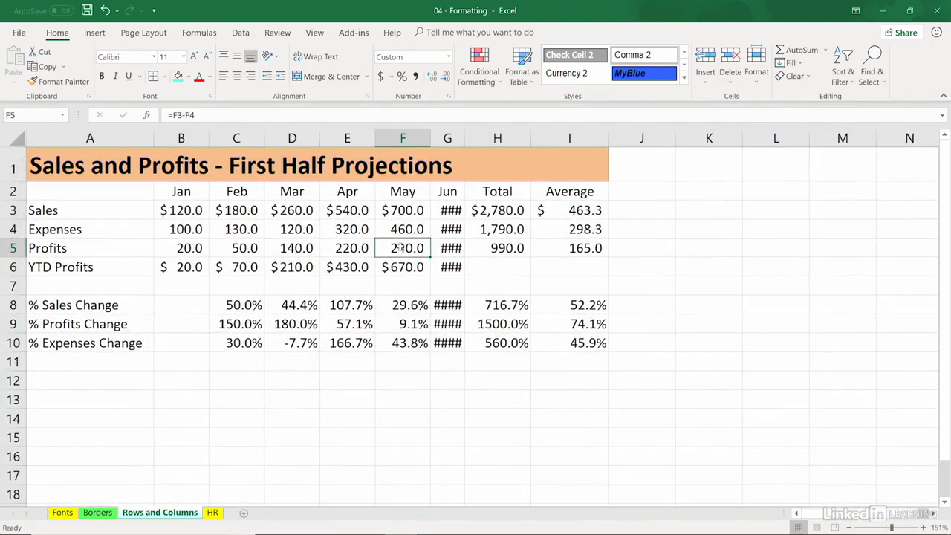
left_click_drag(319, 139, 320, 139)
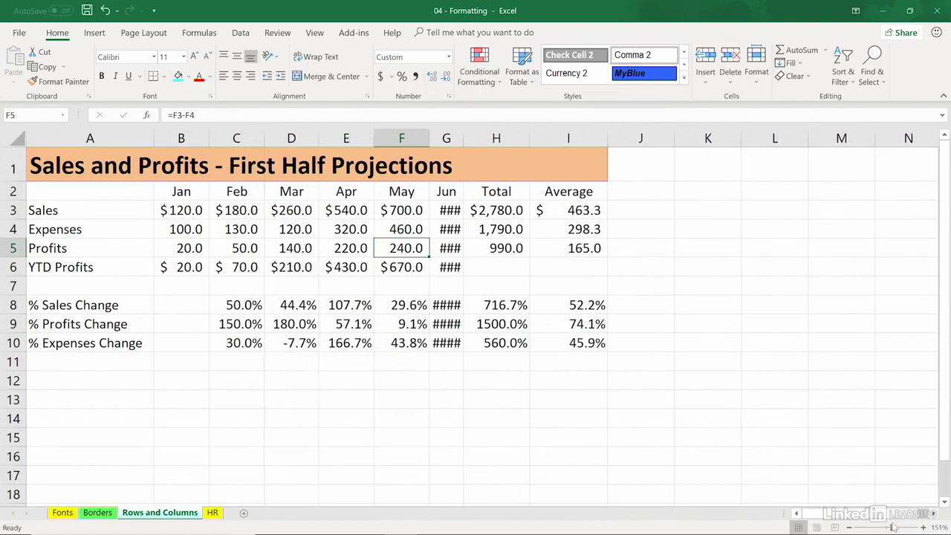
mouse_move(892, 526)
left_mouse_down()
mouse_move(904, 527)
mouse_move(882, 526)
mouse_move(895, 526)
left_mouse_up()
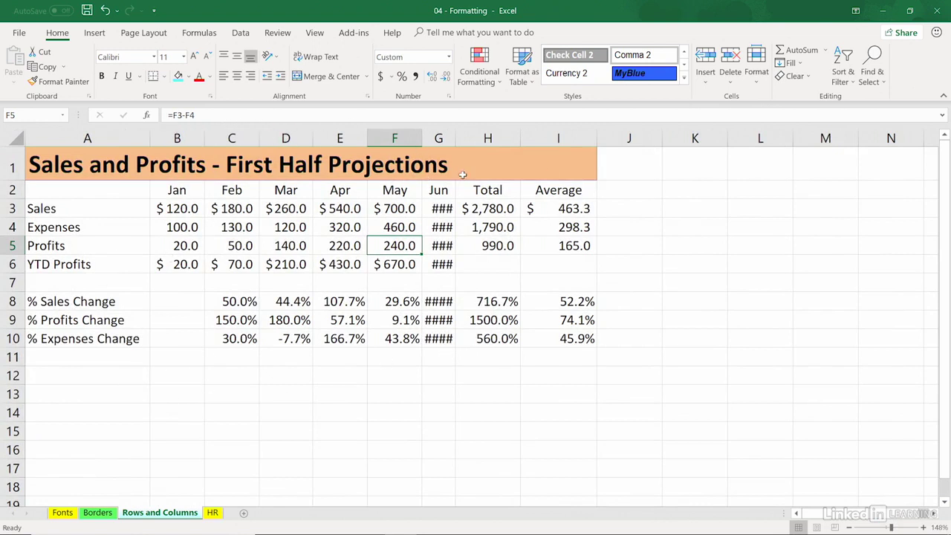
Step: AutoFit column G so the Jun figures reappear, then select the Jan–Jun columns B through G
double_click(455, 138)
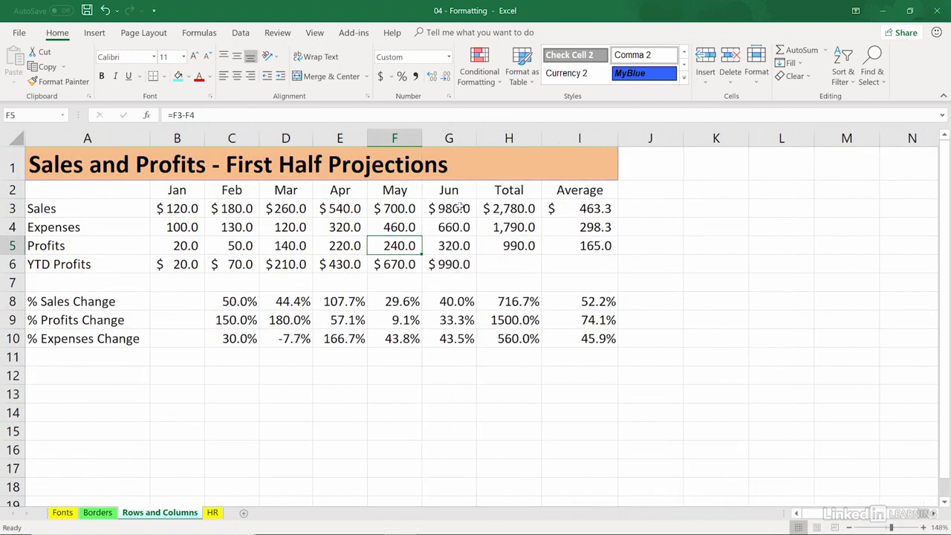
left_click(461, 210)
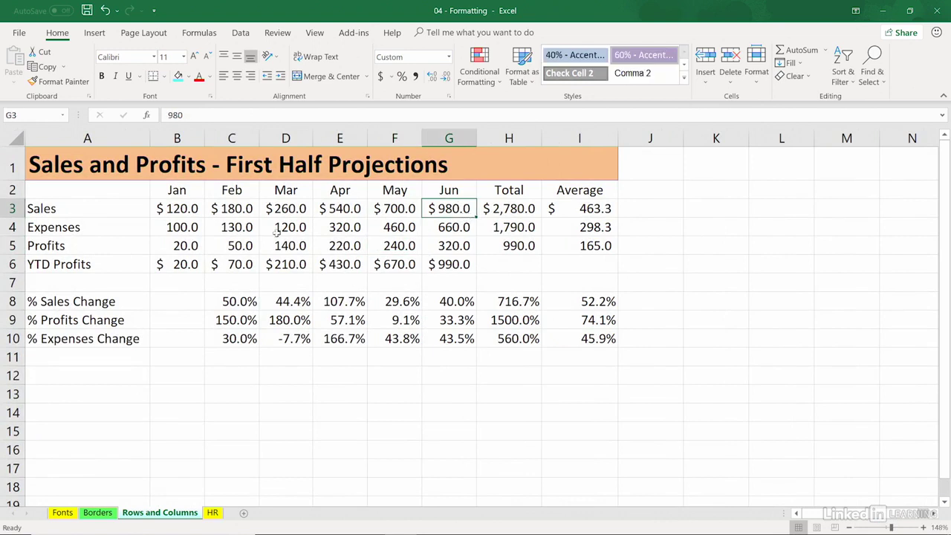
left_click(183, 193)
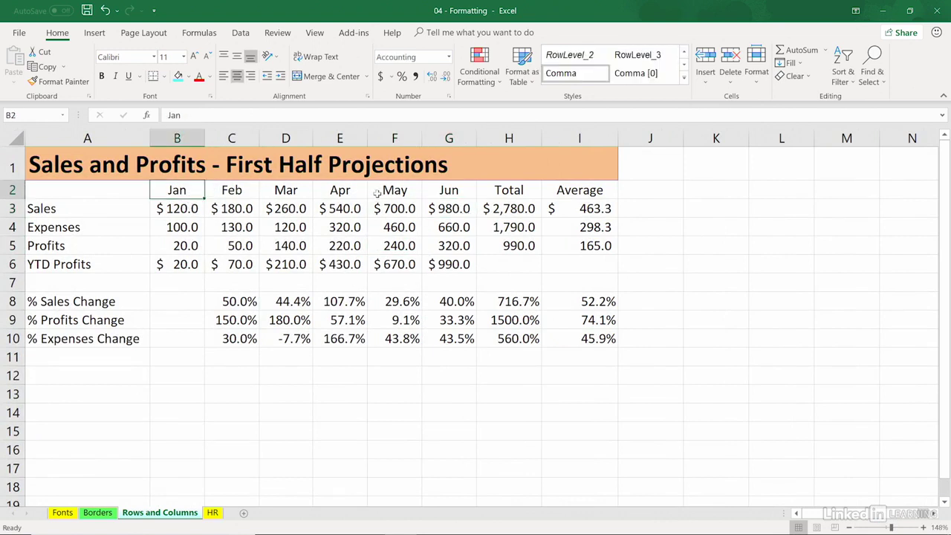
left_click(444, 188)
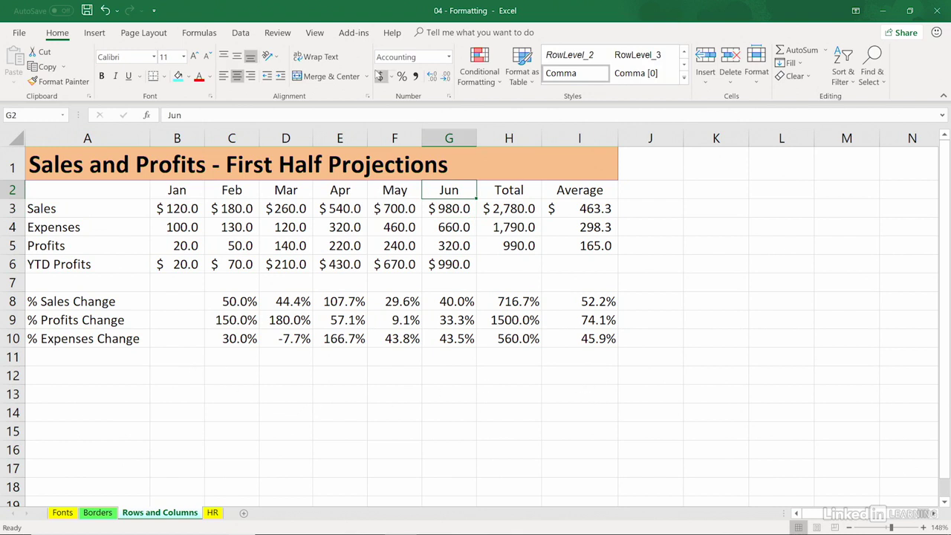
left_click_drag(175, 138, 430, 135)
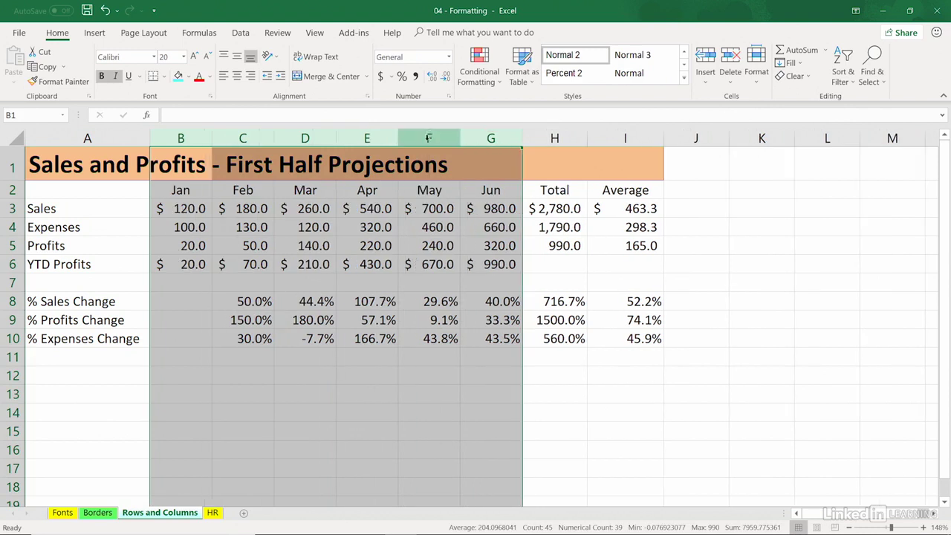
Step: Select title cells A1 through D1, then pick the YTD Profits value in B6
left_click(402, 228)
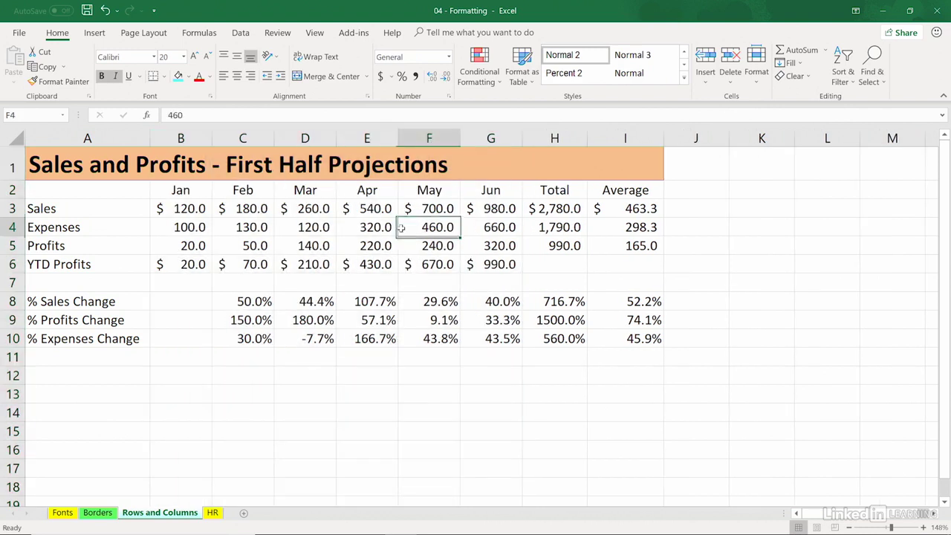
left_click(85, 166)
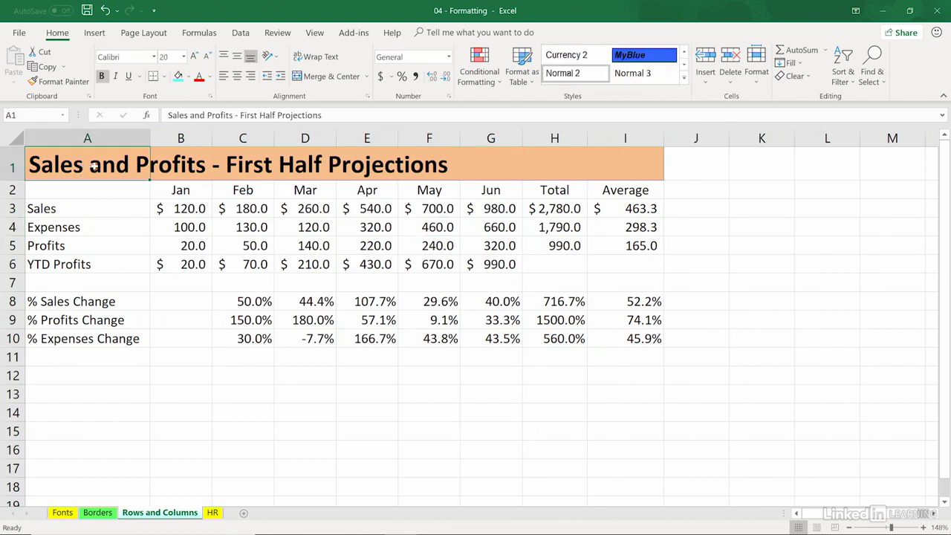
left_click_drag(93, 167, 140, 162)
left_click(194, 260)
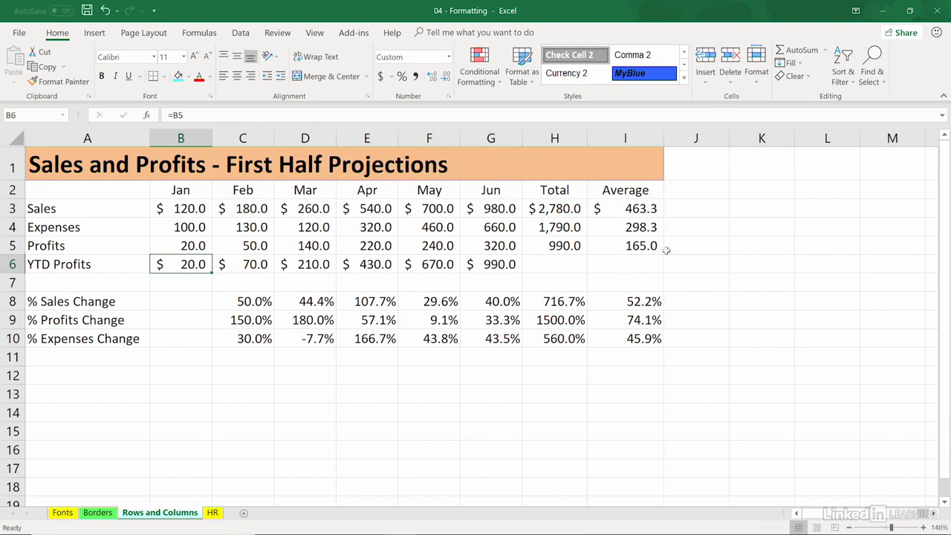
Step: Widen the Total and Average columns and narrow Feb column C to 5.69, showing ####
left_click_drag(587, 134, 609, 136)
left_click_drag(685, 137, 718, 136)
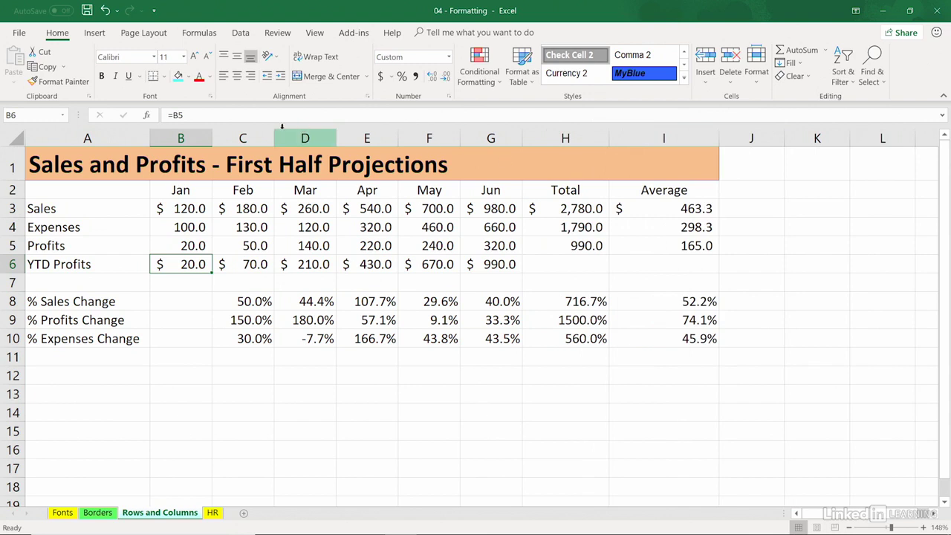
left_click_drag(275, 133, 258, 134)
left_click(11, 136)
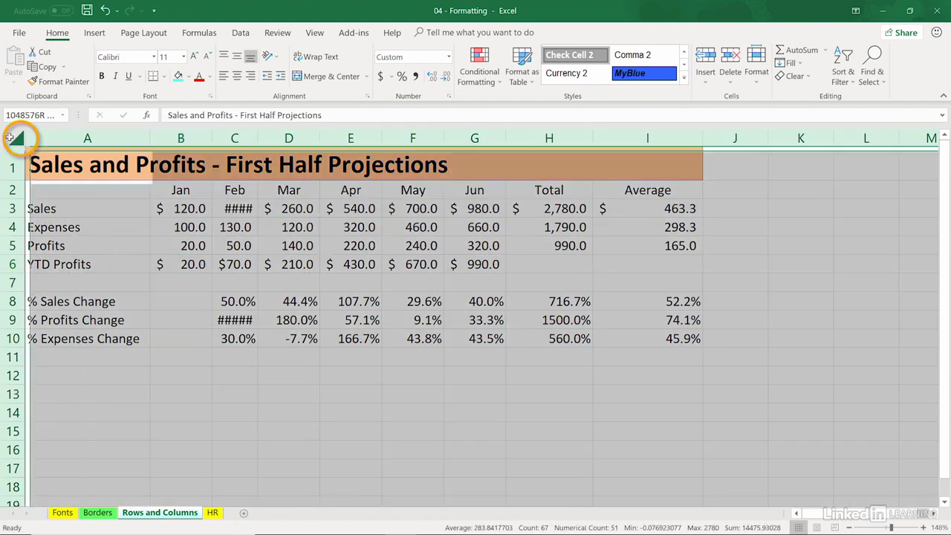
Step: AutoFit all columns so the Feb values reappear, then select the title range A1:I1
double_click(150, 137)
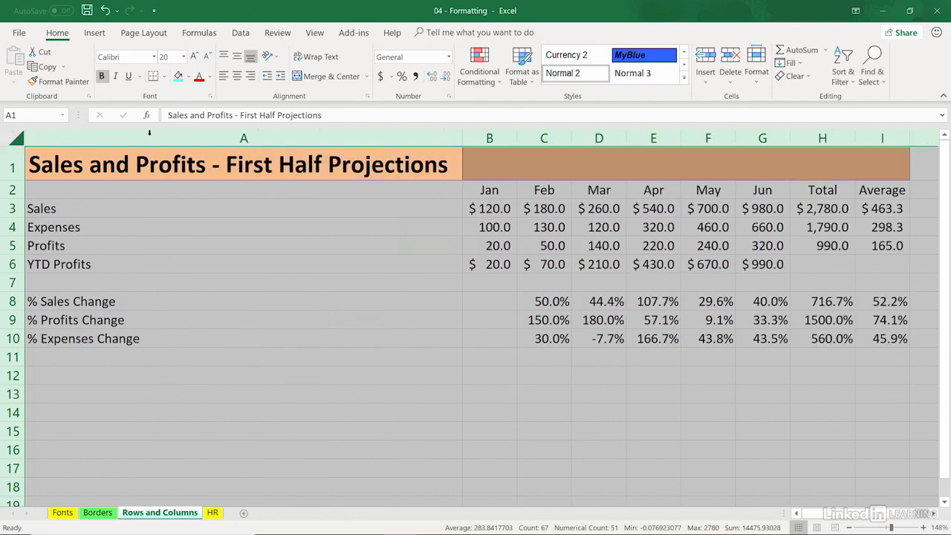
left_click(153, 164)
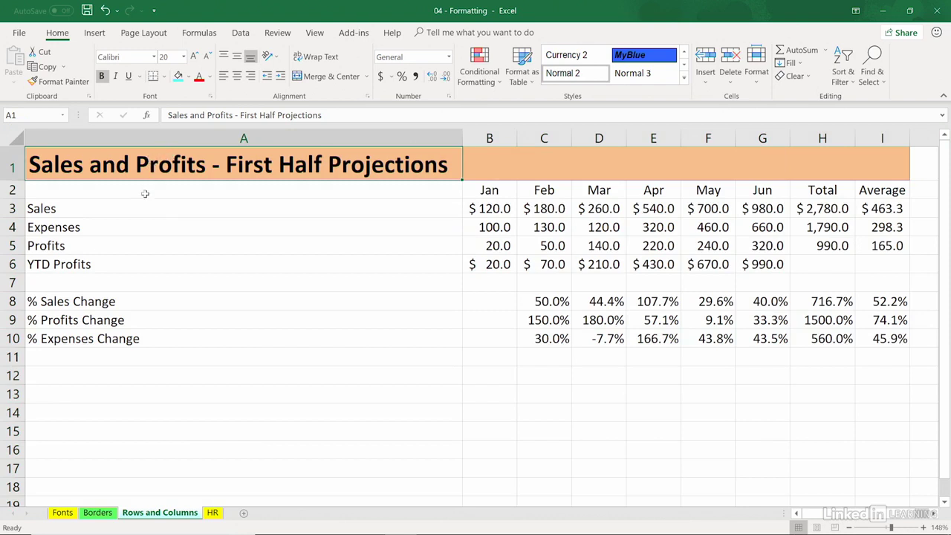
left_click_drag(213, 425, 221, 351)
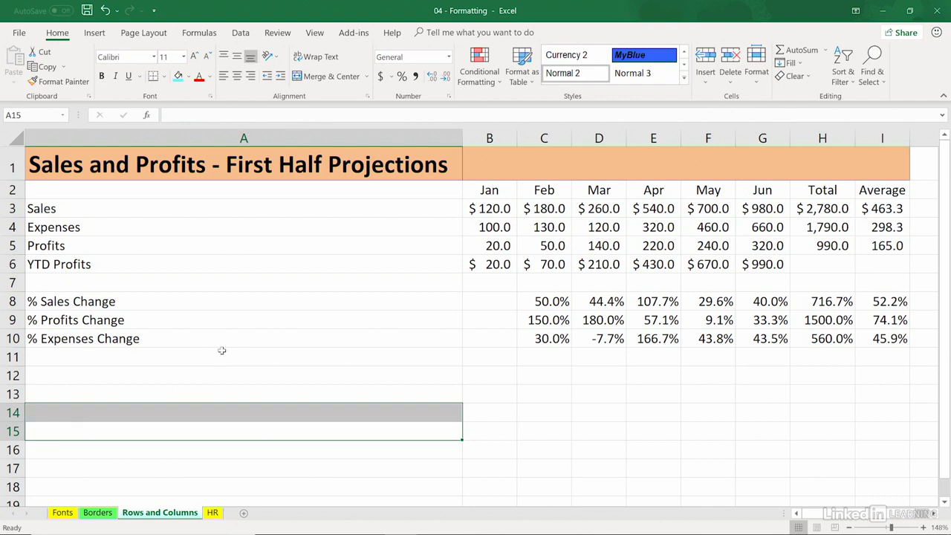
left_click(99, 168)
left_click_drag(395, 173, 883, 157)
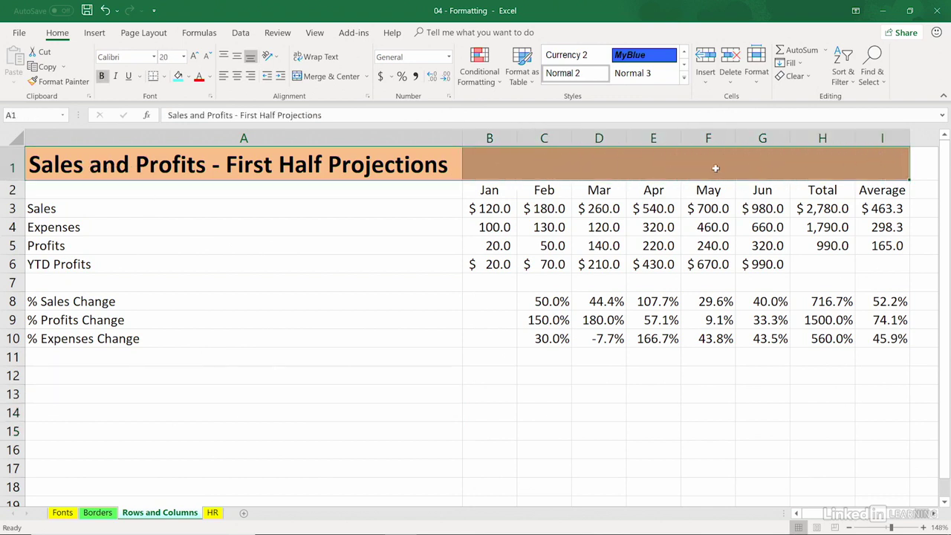
Step: Merge and center the title across A1:I1, then AutoFit every column on the sheet
left_click(345, 76)
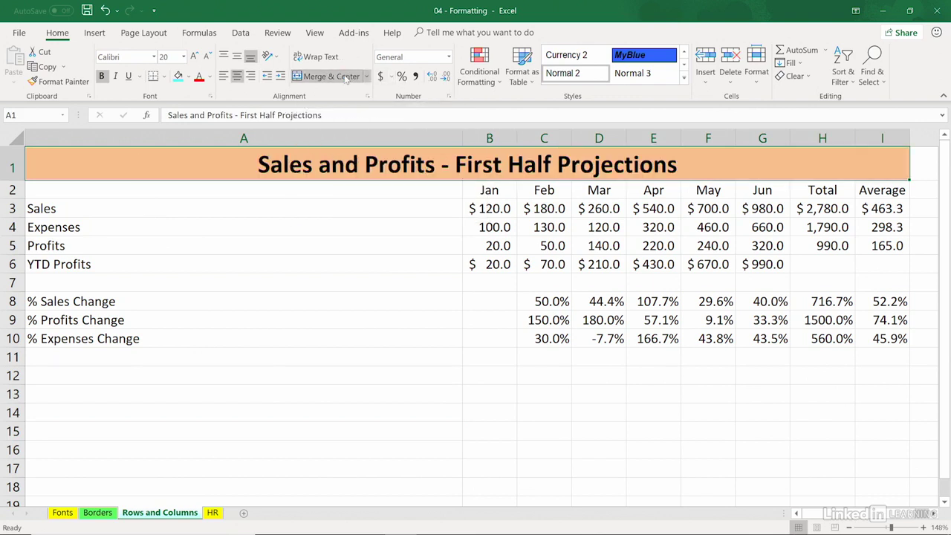
left_click(15, 137)
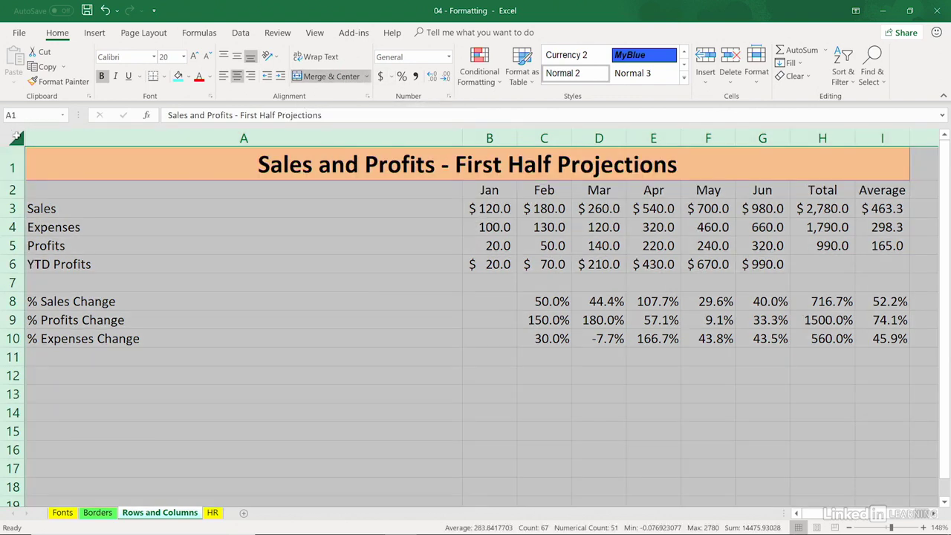
double_click(462, 139)
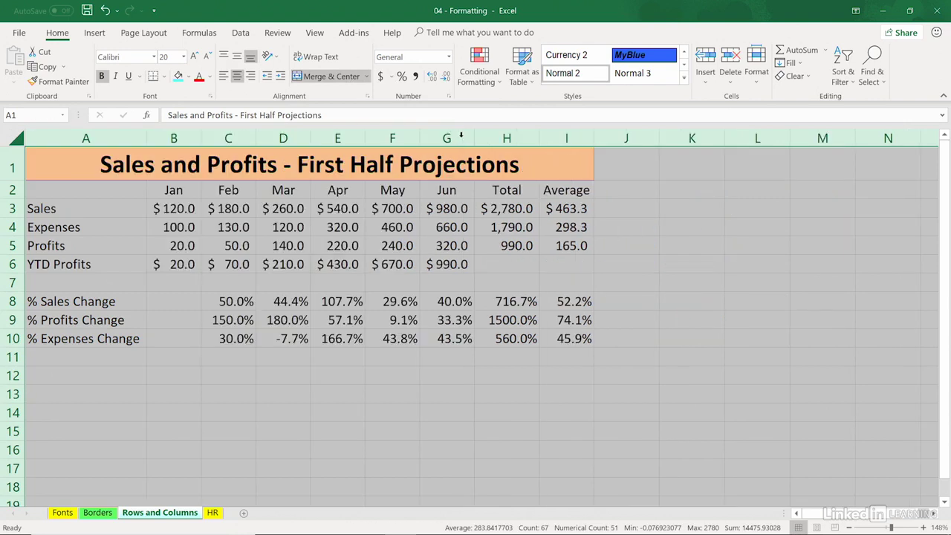
left_click(378, 239)
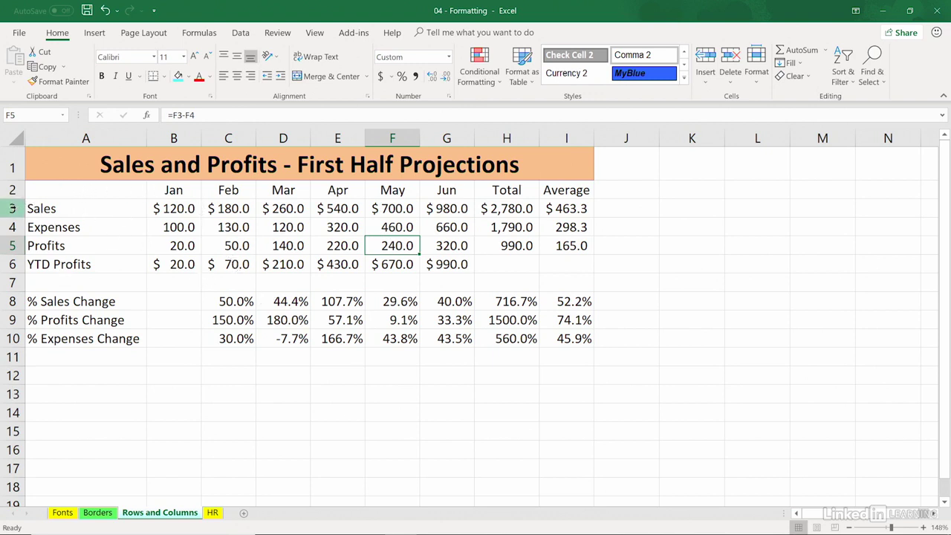
Step: Middle-align rows 3–6, then AutoFit row heights across the whole sheet
left_click_drag(13, 208, 9, 292)
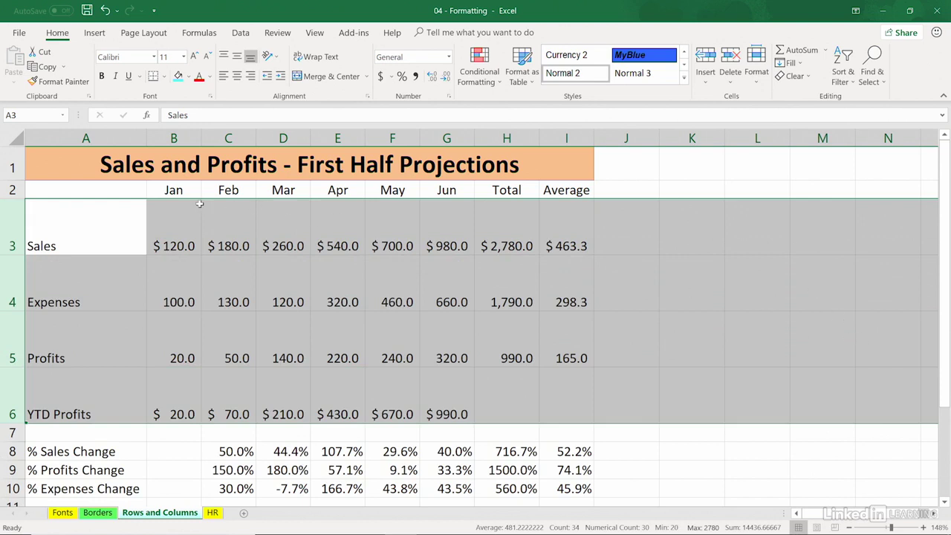
left_click_drag(6, 229, 9, 416)
left_click(236, 58)
left_click(670, 232)
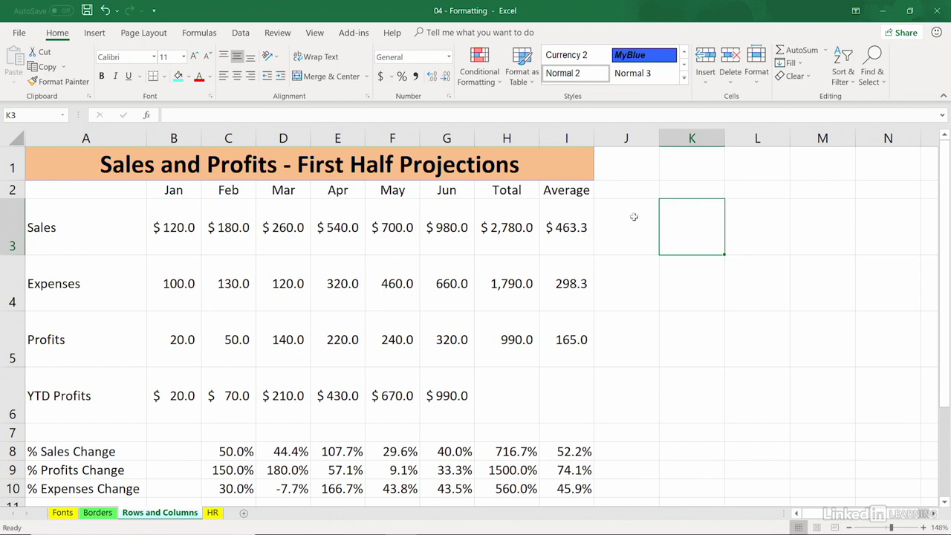
left_click(18, 134)
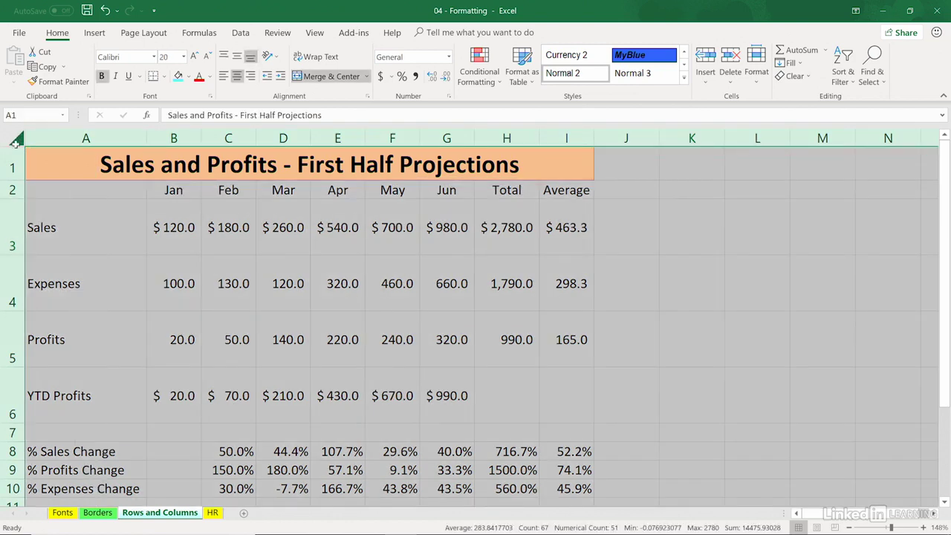
double_click(11, 198)
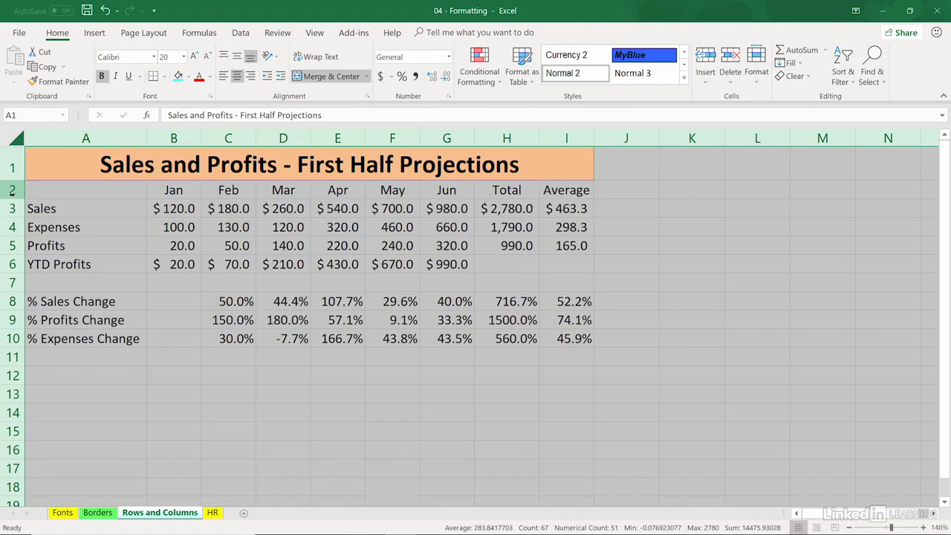